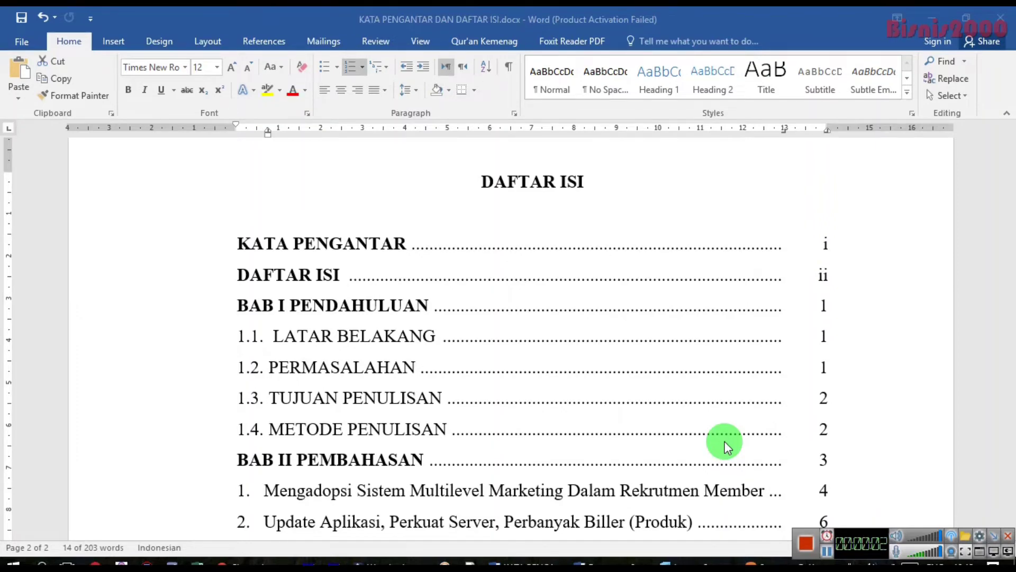
- Try selecting the contents lines, then clear the selection and place the cursor after KATA PENGANTAR
{"action": "left_click_drag", "start_coordinate": [725, 447], "coordinate": [592, 371]}
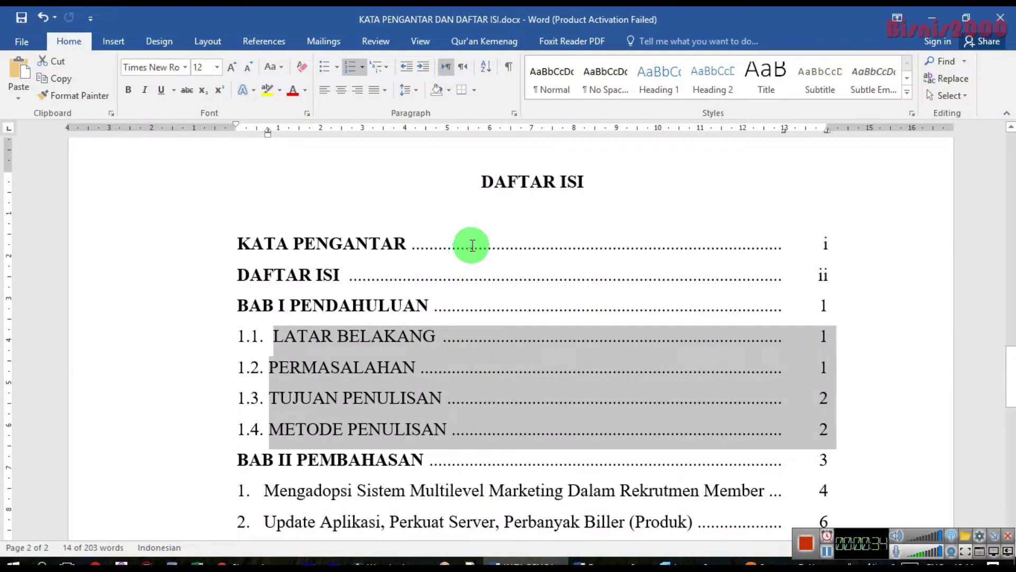
{"action": "mouse_move", "coordinate": [237, 242]}
{"action": "left_mouse_down"}
{"action": "mouse_move", "coordinate": [584, 297]}
{"action": "mouse_move", "coordinate": [881, 437]}
{"action": "left_mouse_up"}
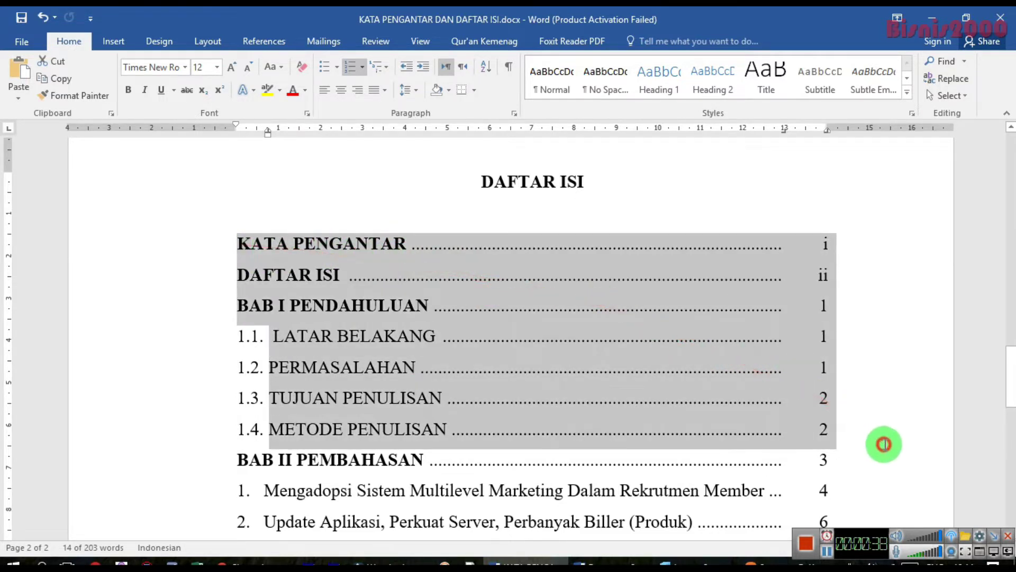
{"action": "left_click_drag", "start_coordinate": [731, 339], "coordinate": [573, 249]}
{"action": "left_click", "coordinate": [574, 249]}
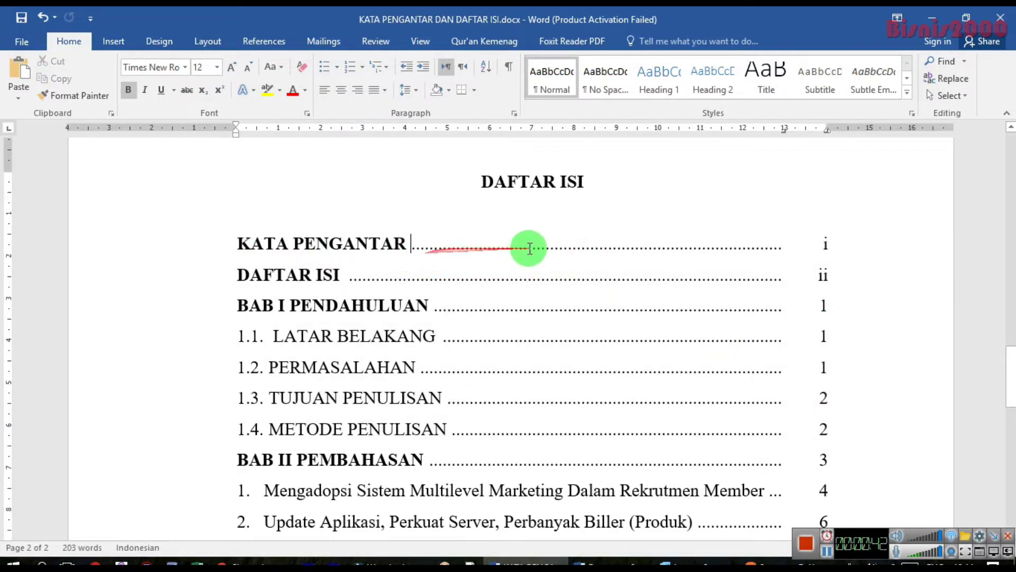
{"action": "left_click", "coordinate": [411, 246]}
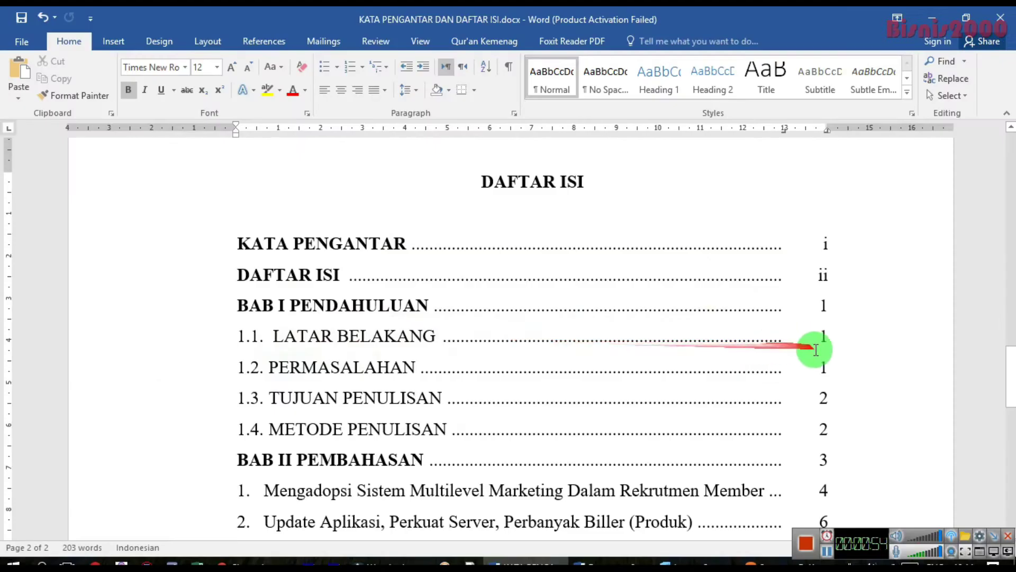
{"action": "scroll", "coordinate": [826, 352], "scroll_direction": "down", "scroll_amount": 2}
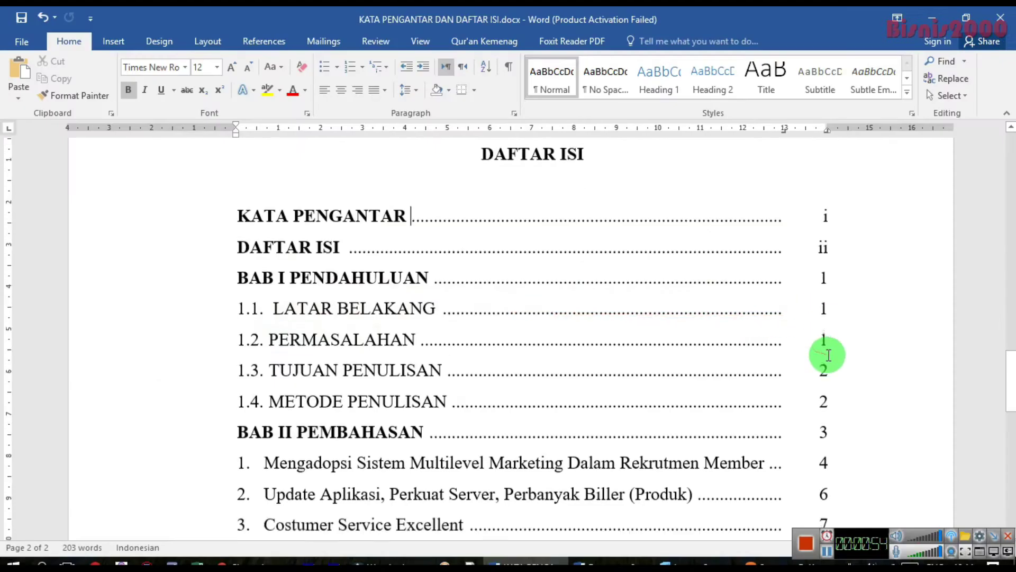
{"action": "scroll", "coordinate": [829, 360], "scroll_direction": "up", "scroll_amount": 2}
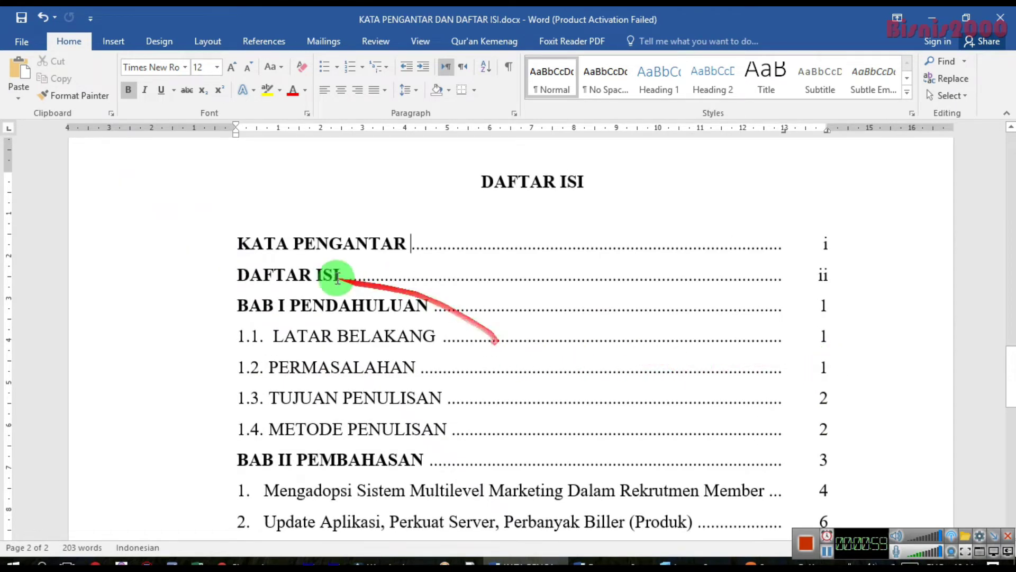
- Select the lines from KATA PENGANTAR through 1.4 METODE PENULISAN and copy them
{"action": "left_click_drag", "start_coordinate": [240, 241], "coordinate": [840, 265]}
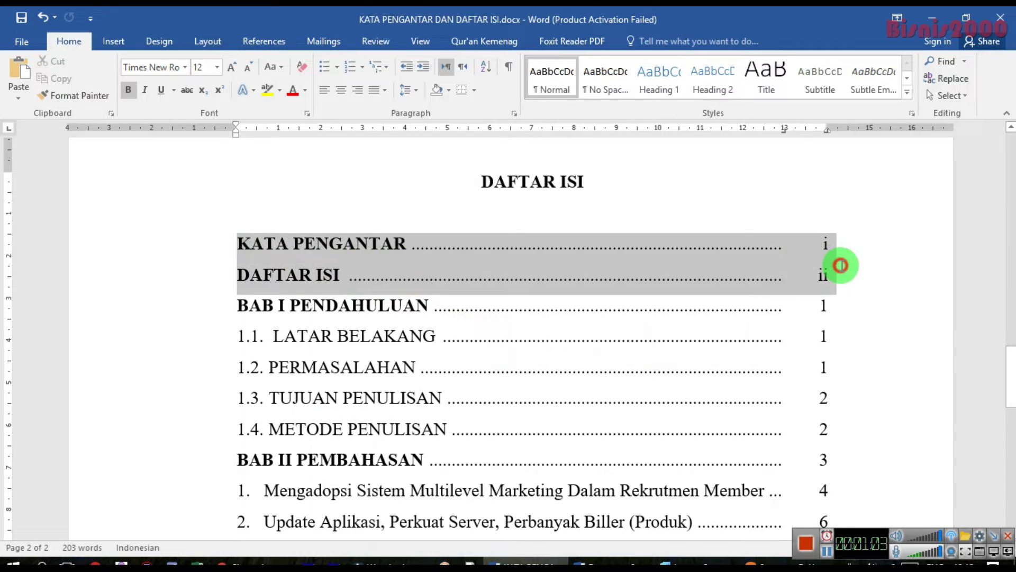
{"action": "left_click_drag", "start_coordinate": [841, 265], "coordinate": [858, 437]}
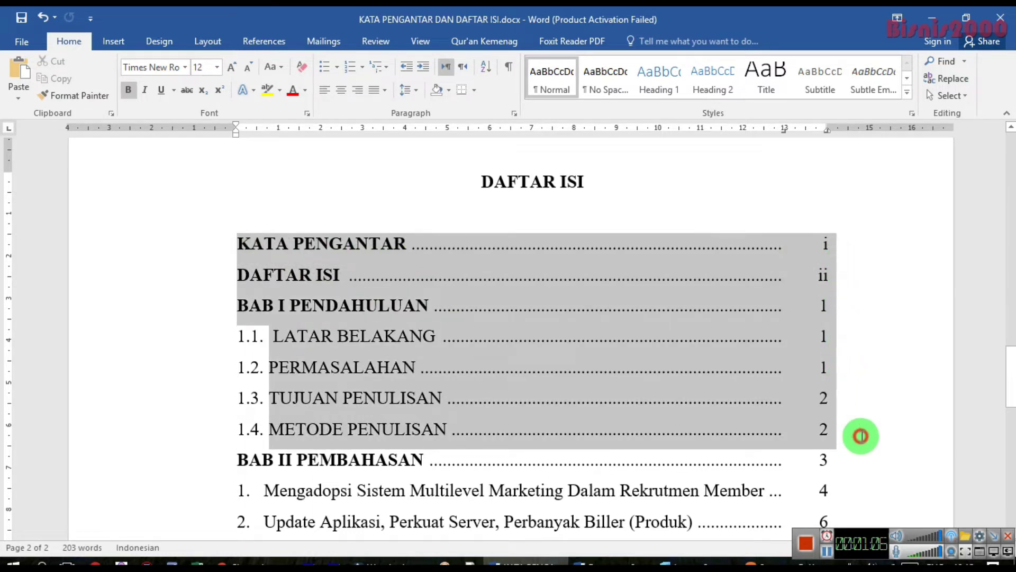
{"action": "key", "text": "ctrl+c"}
{"action": "key", "text": "ctrl+n"}
{"action": "key", "text": "ctrl+v"}
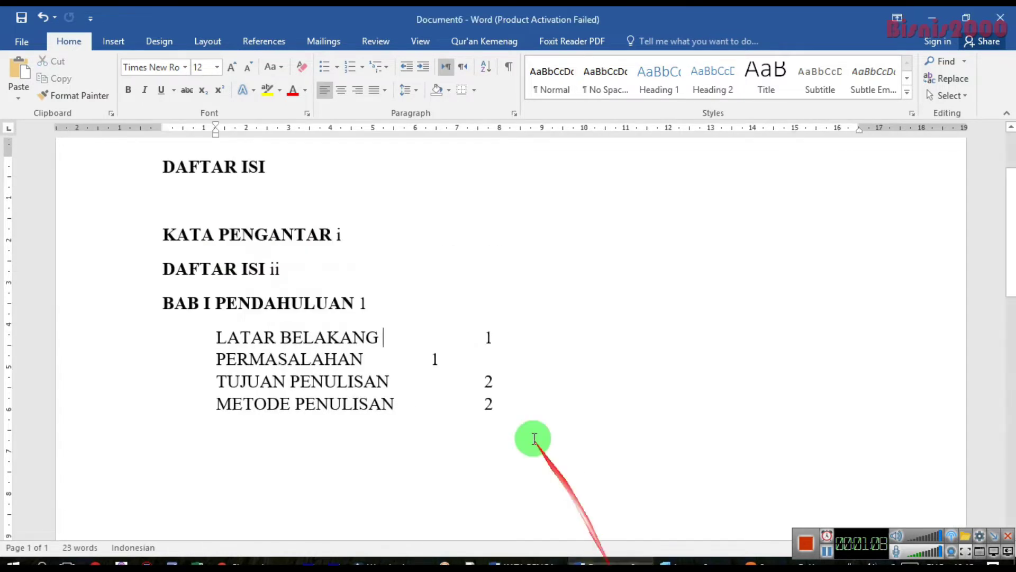
{"action": "left_click", "coordinate": [341, 233]}
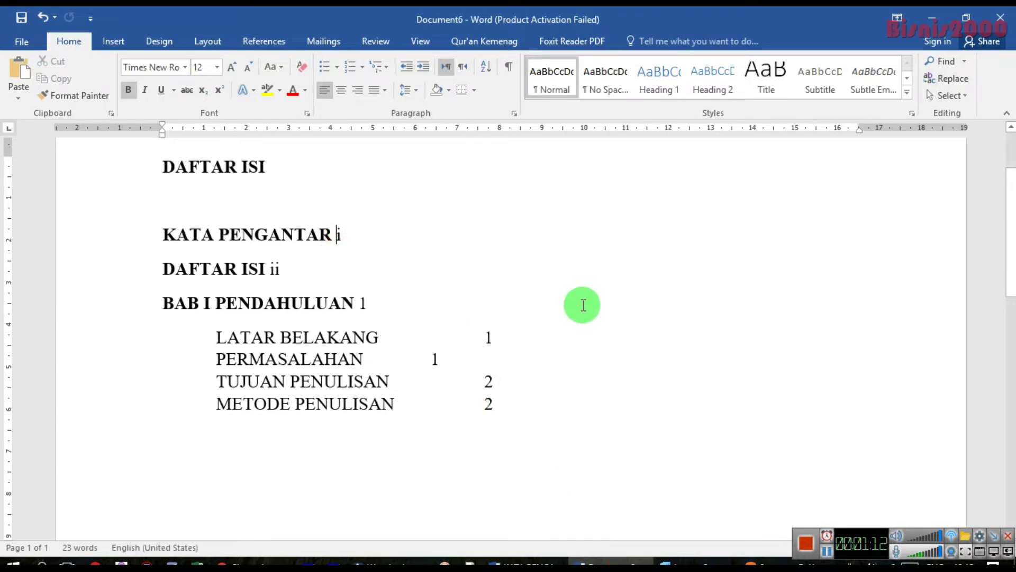
{"action": "type", "text": "....................................................................."}
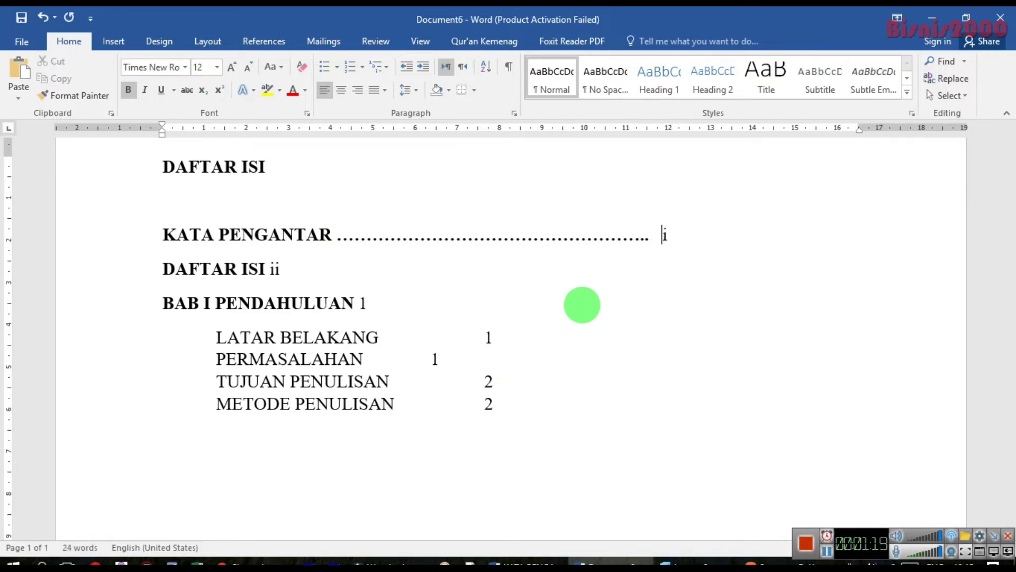
{"action": "left_click", "coordinate": [274, 268]}
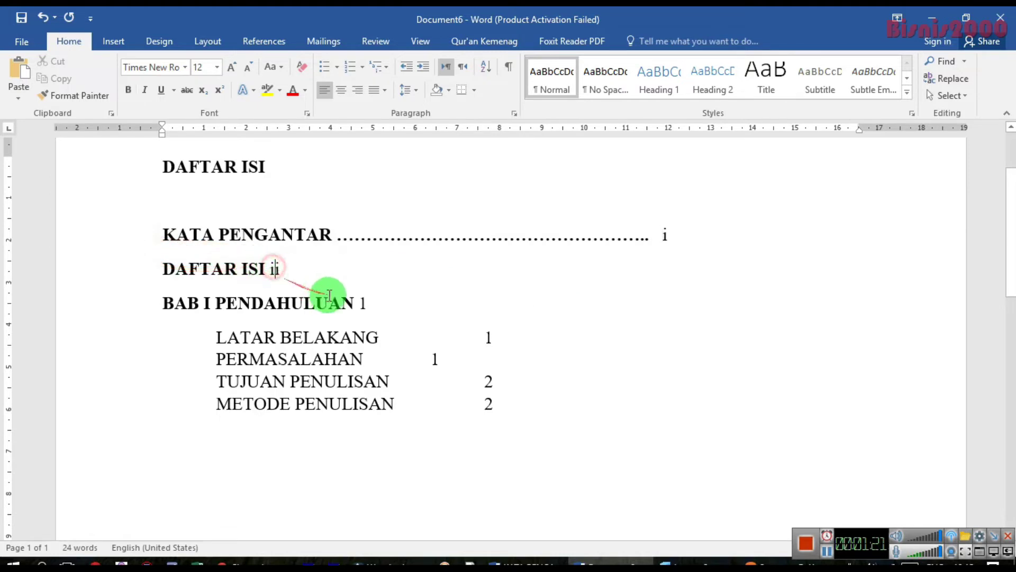
{"action": "type", "text": "........................................................................"}
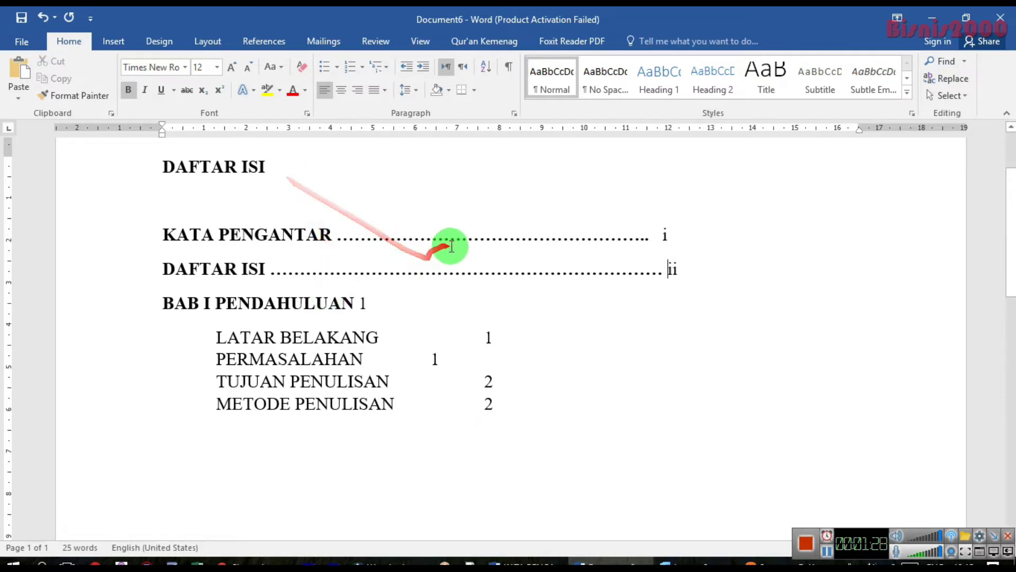
{"action": "left_click", "coordinate": [168, 232]}
{"action": "left_click_drag", "start_coordinate": [168, 233], "coordinate": [685, 276]}
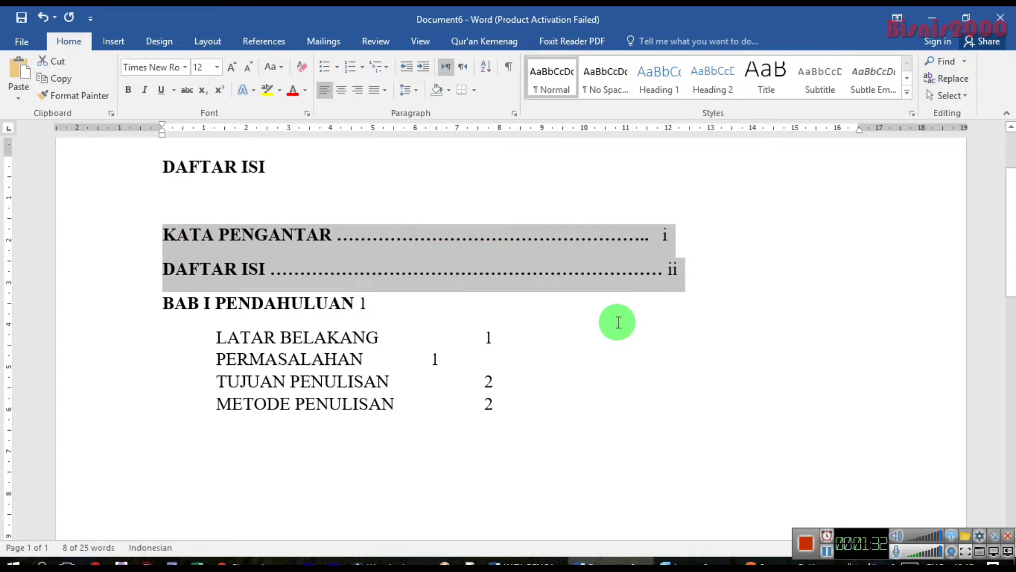
{"action": "left_click", "coordinate": [517, 233]}
{"action": "double_click", "coordinate": [517, 234]}
{"action": "key", "text": "Delete"}
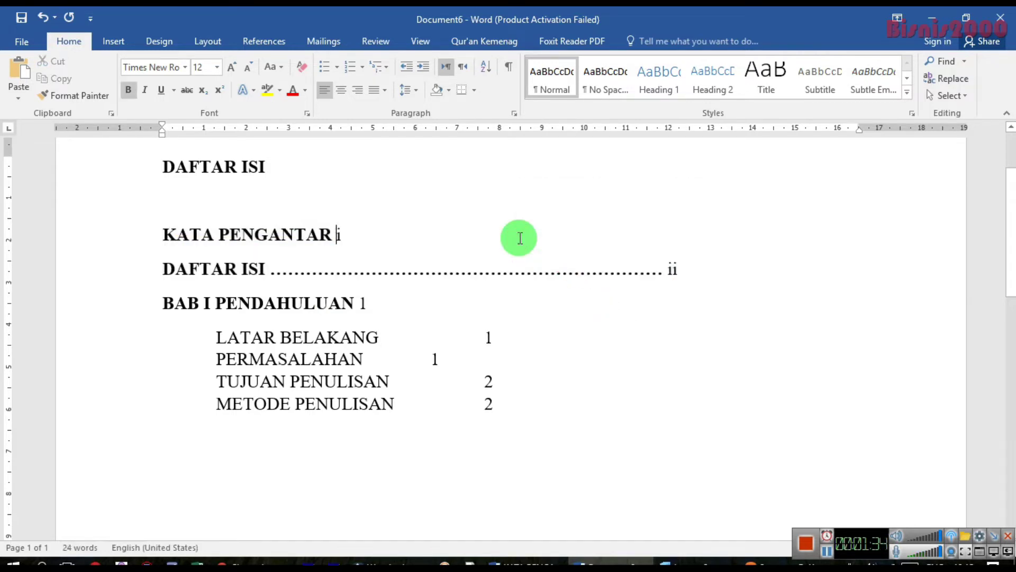
{"action": "left_click", "coordinate": [504, 275]}
{"action": "left_click", "coordinate": [462, 274]}
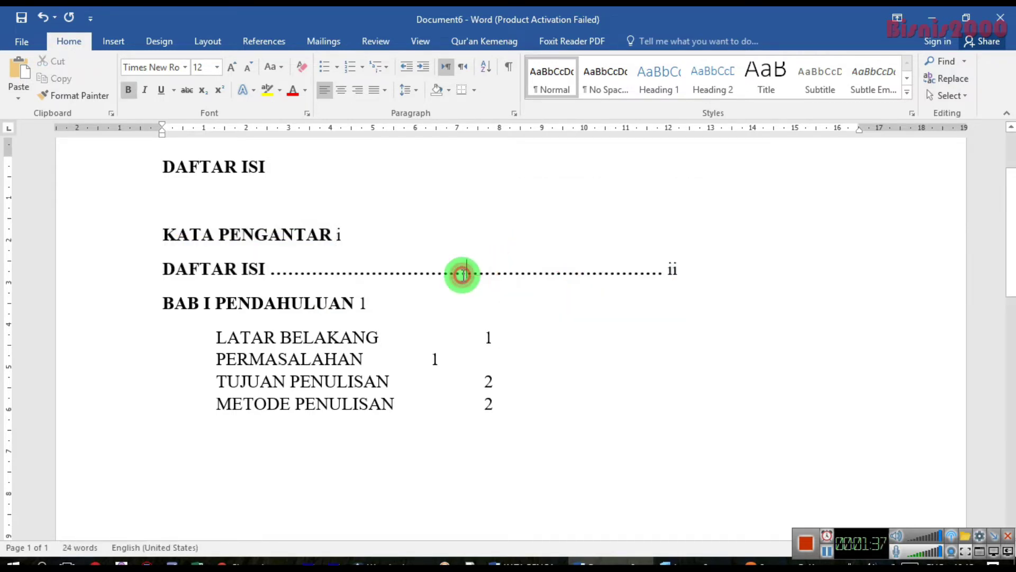
{"action": "double_click", "coordinate": [462, 274]}
{"action": "key", "text": "Delete"}
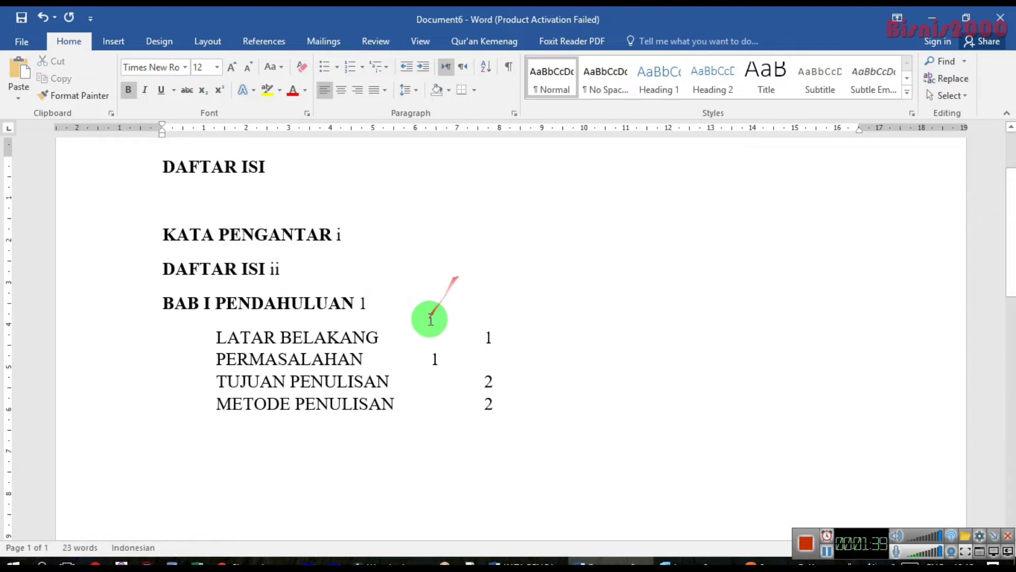
- Select all pasted contents lines and set the ruler's tab type to Right Tab
{"action": "left_click_drag", "start_coordinate": [162, 233], "coordinate": [534, 428]}
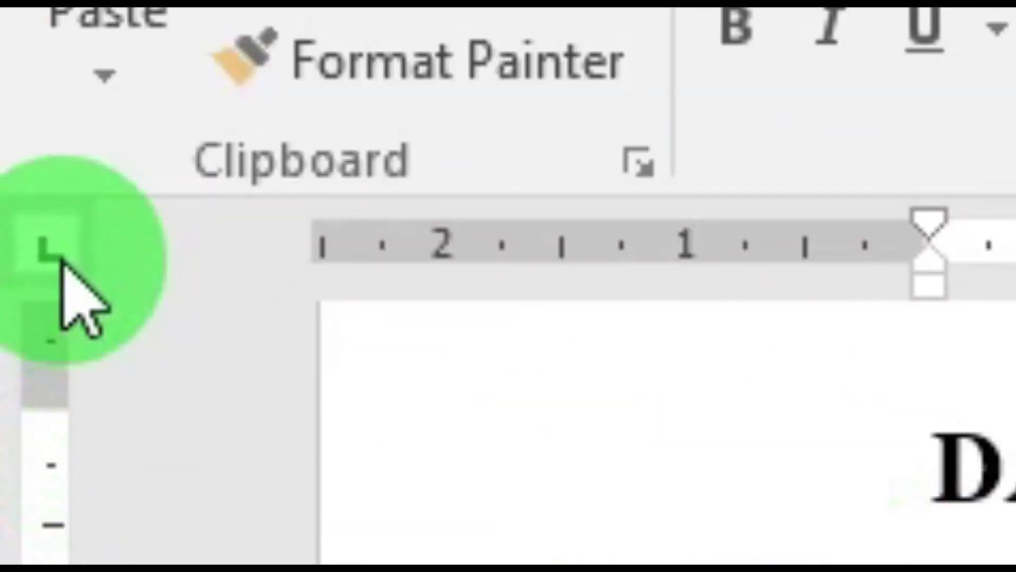
{"action": "left_click", "coordinate": [64, 267]}
{"action": "left_click", "coordinate": [61, 272]}
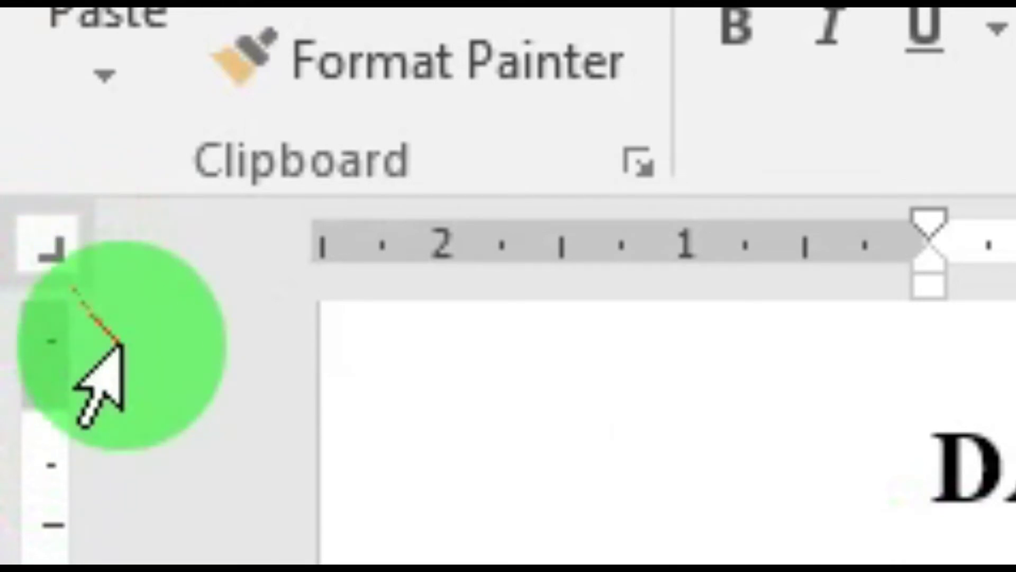
{"action": "left_click", "coordinate": [58, 269]}
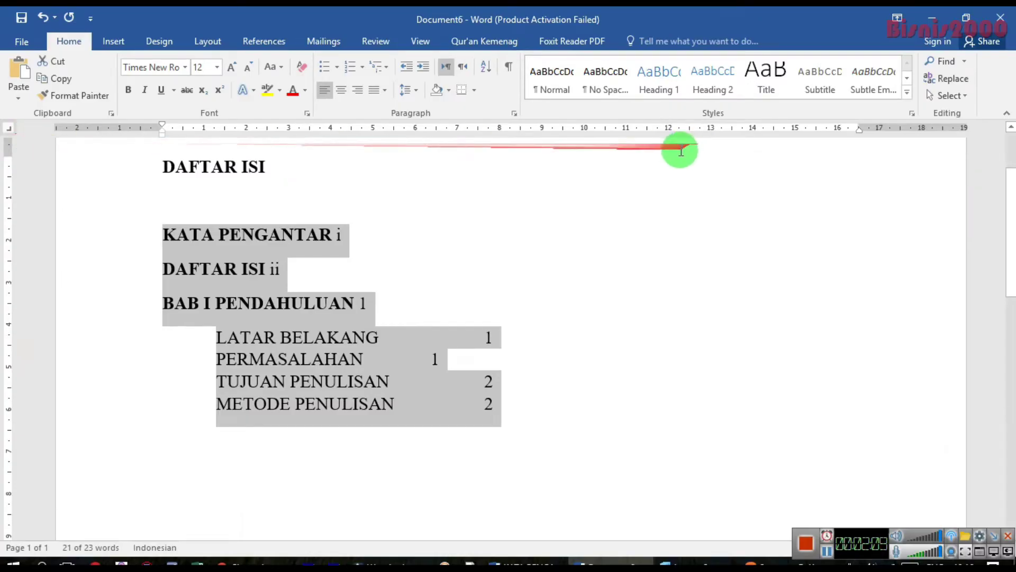
- Add a right tab stop for the selected entries and drag it out to about 16 cm
{"action": "left_click", "coordinate": [554, 129]}
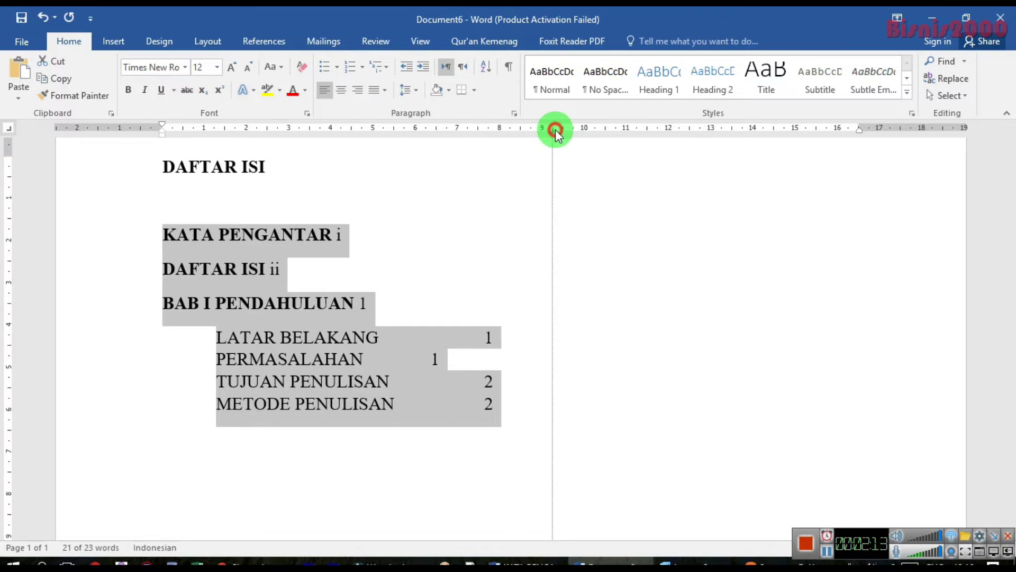
{"action": "left_click_drag", "start_coordinate": [556, 133], "coordinate": [795, 133]}
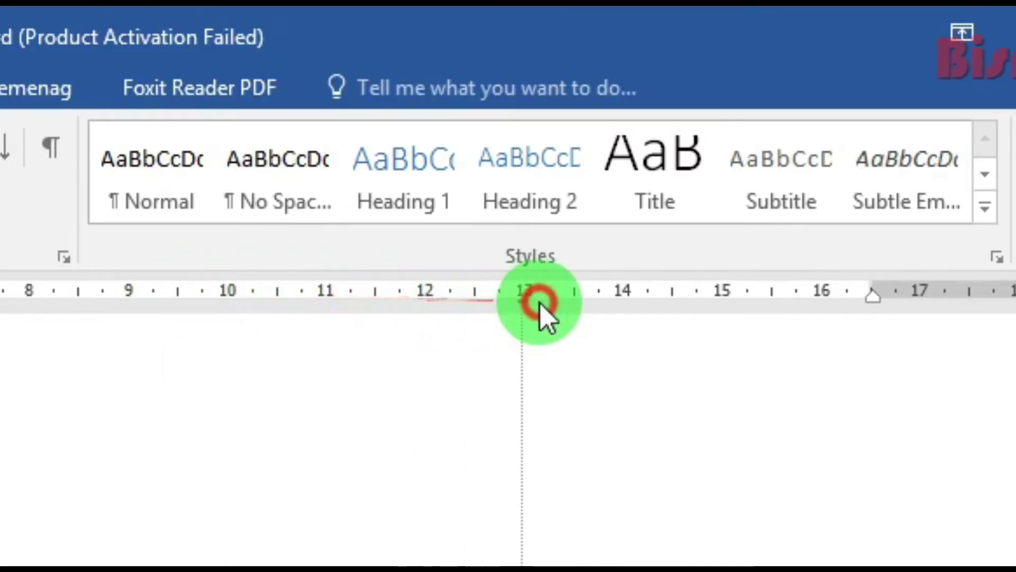
{"action": "left_click_drag", "start_coordinate": [723, 304], "coordinate": [857, 137]}
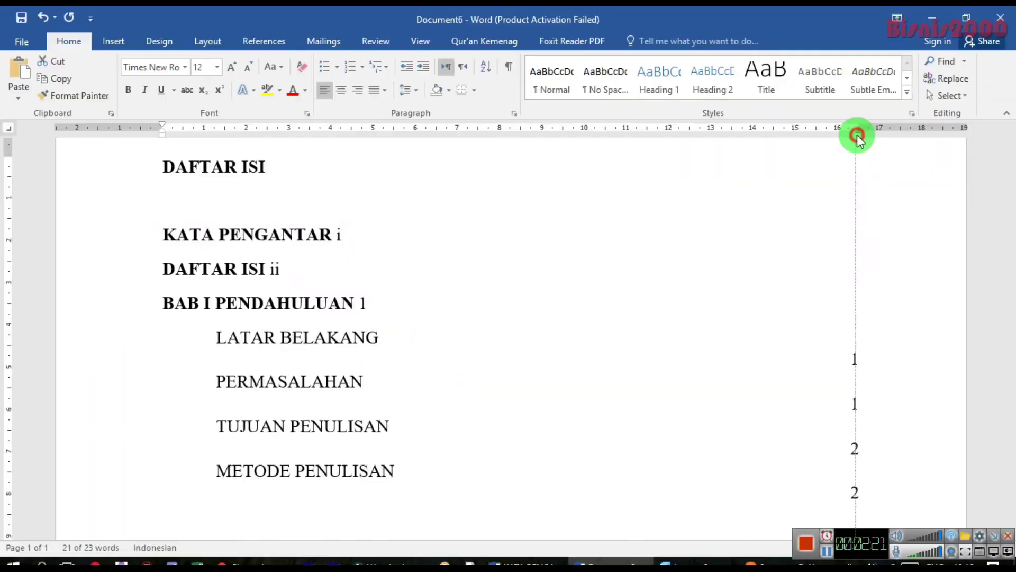
{"action": "left_click_drag", "start_coordinate": [521, 288], "coordinate": [858, 132]}
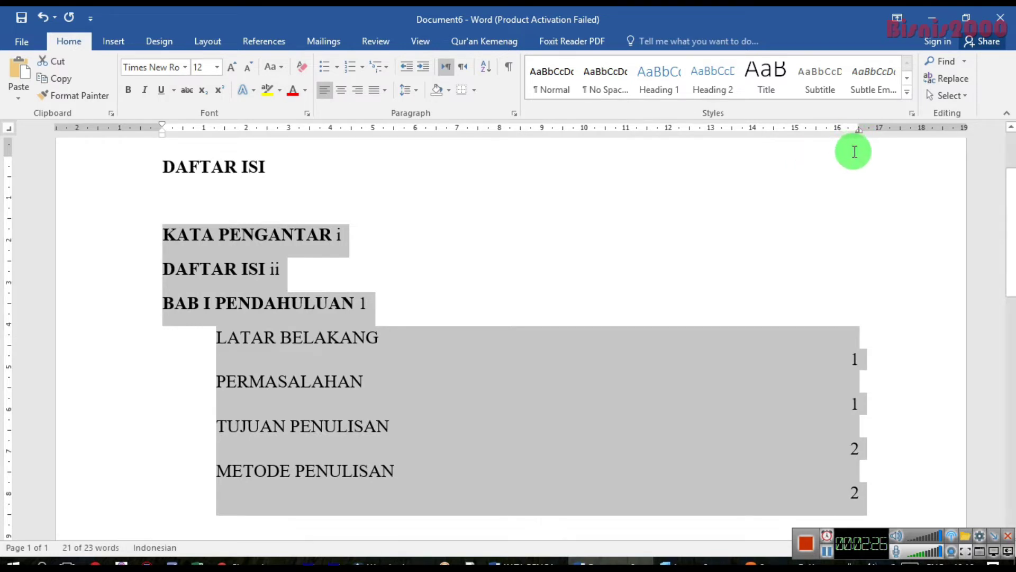
{"action": "left_click", "coordinate": [339, 236]}
{"action": "left_click_drag", "start_coordinate": [166, 233], "coordinate": [885, 484]}
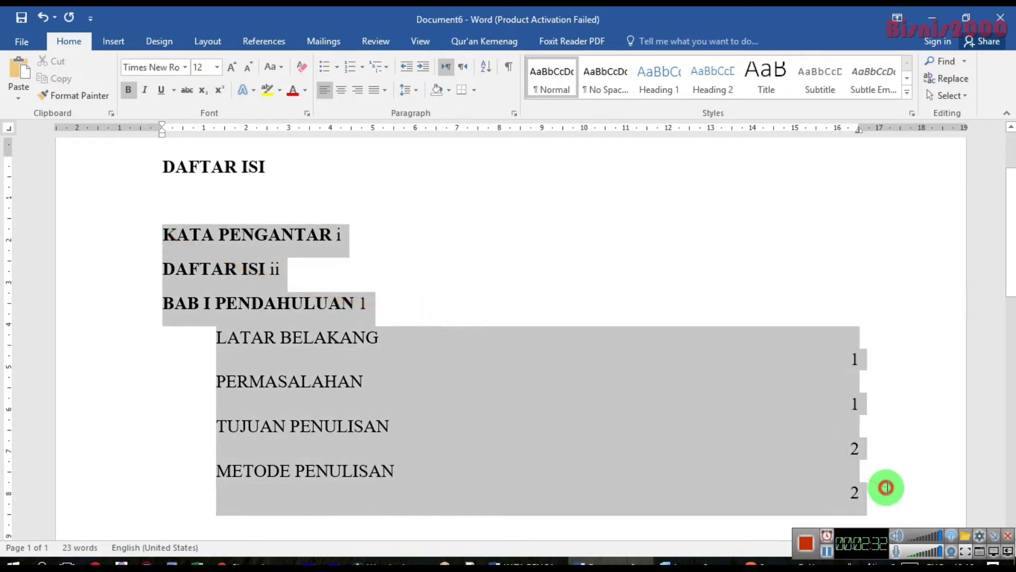
{"action": "left_click_drag", "start_coordinate": [466, 130], "coordinate": [824, 132]}
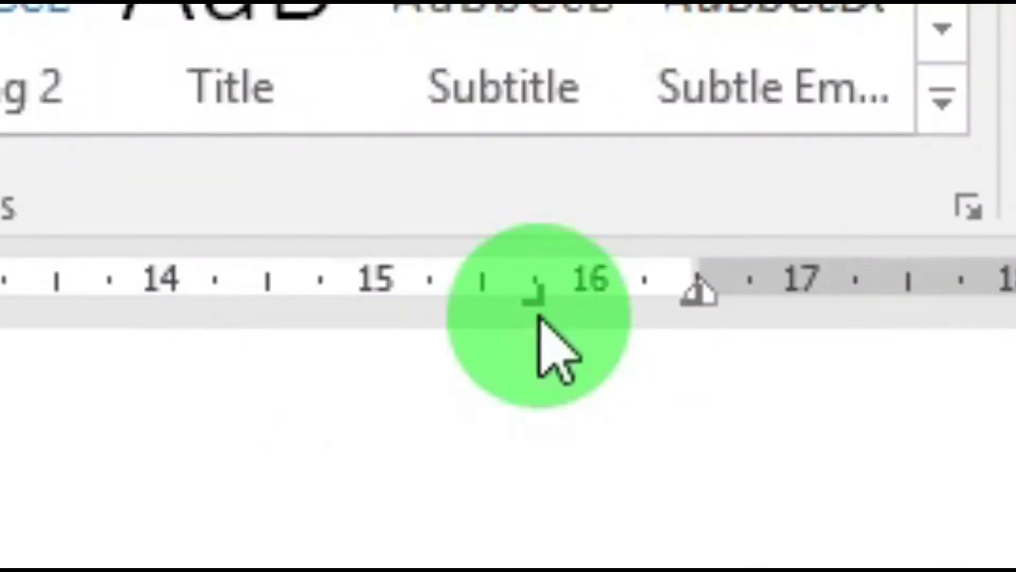
- In the Tabs dialog, give the 15.75 cm tab stop dotted leader 2
{"action": "left_click", "coordinate": [535, 293]}
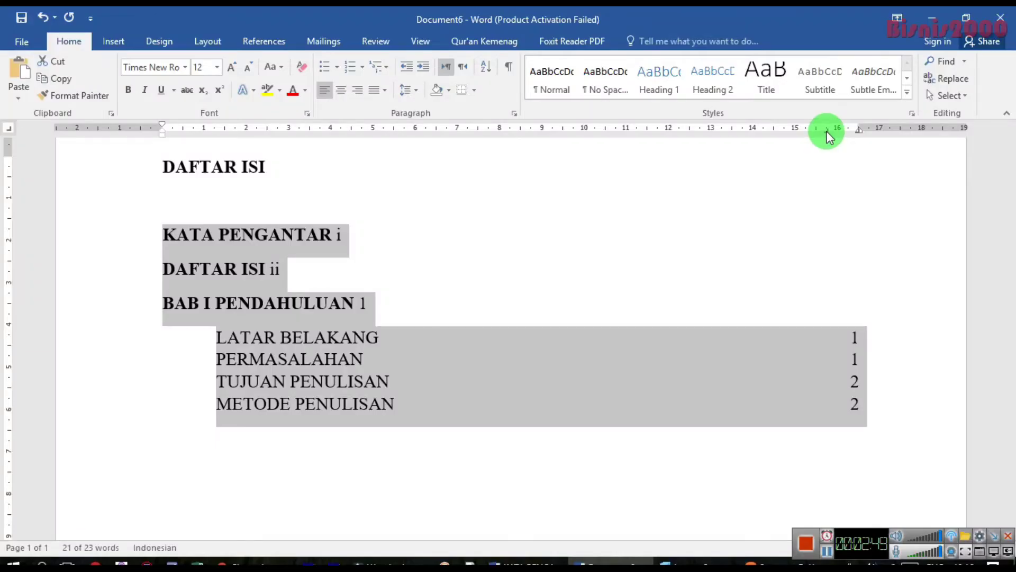
{"action": "double_click", "coordinate": [828, 136]}
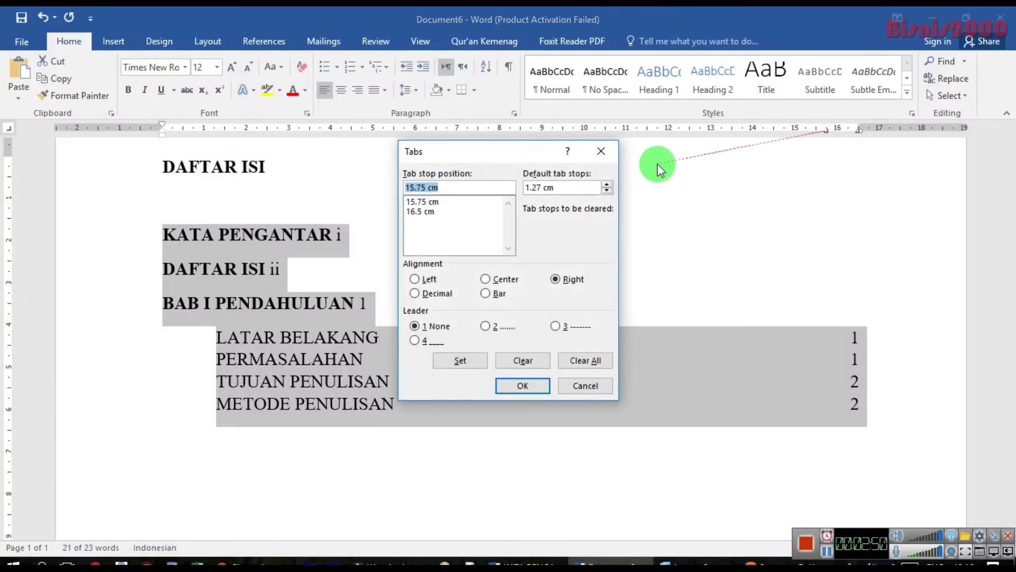
{"action": "left_click", "coordinate": [423, 202]}
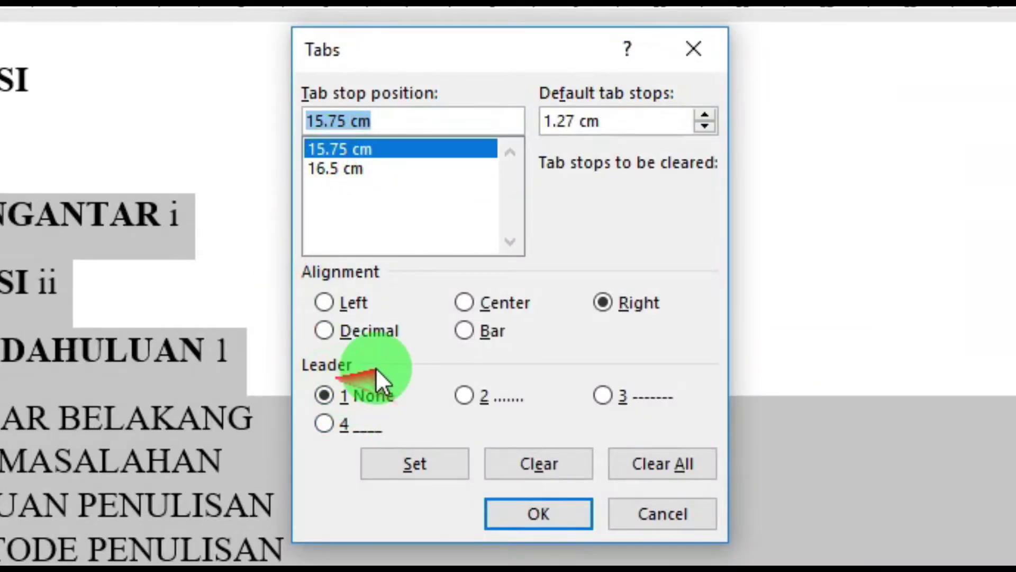
{"action": "left_click", "coordinate": [465, 395]}
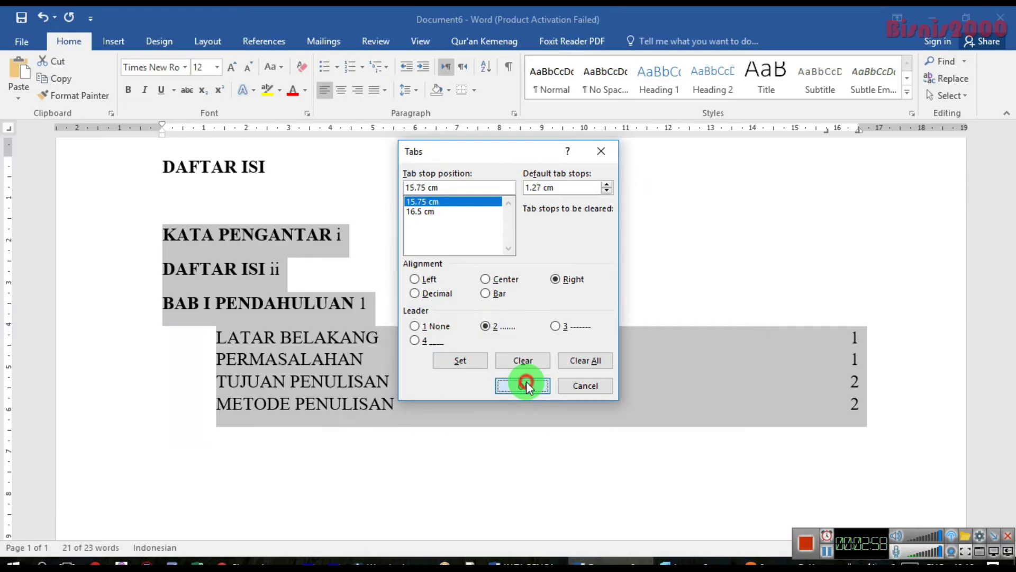
{"action": "left_click", "coordinate": [526, 380]}
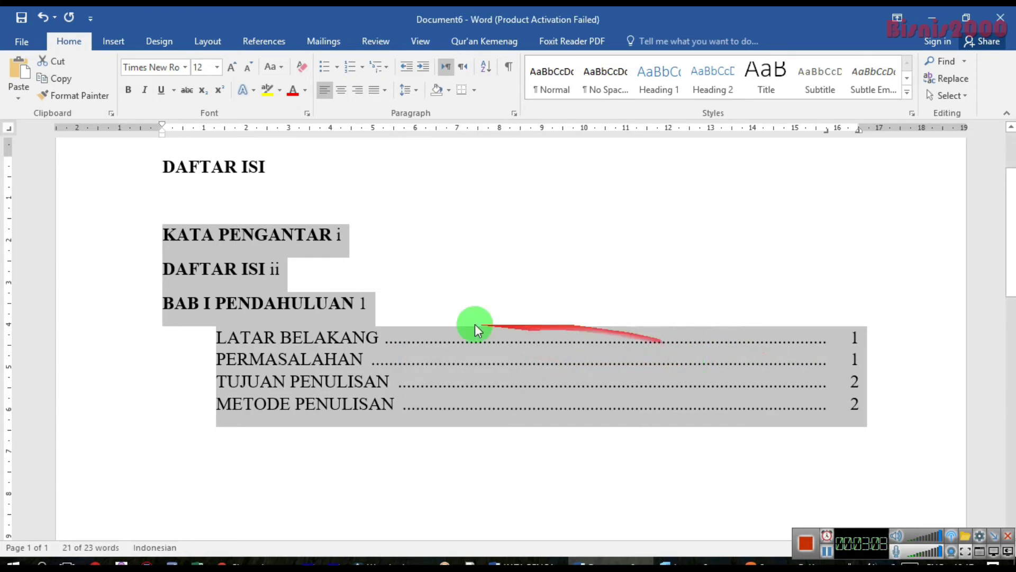
{"action": "left_click", "coordinate": [337, 235]}
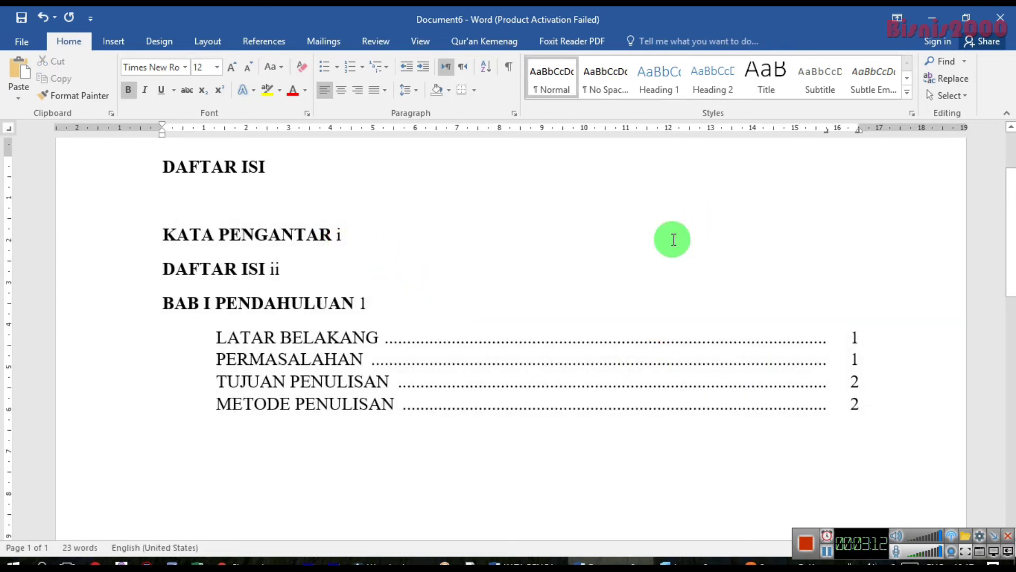
- Push page numbers i and ii of KATA PENGANTAR and DAFTAR ISI to the dotted tab stop
{"action": "key", "text": "Tab"}
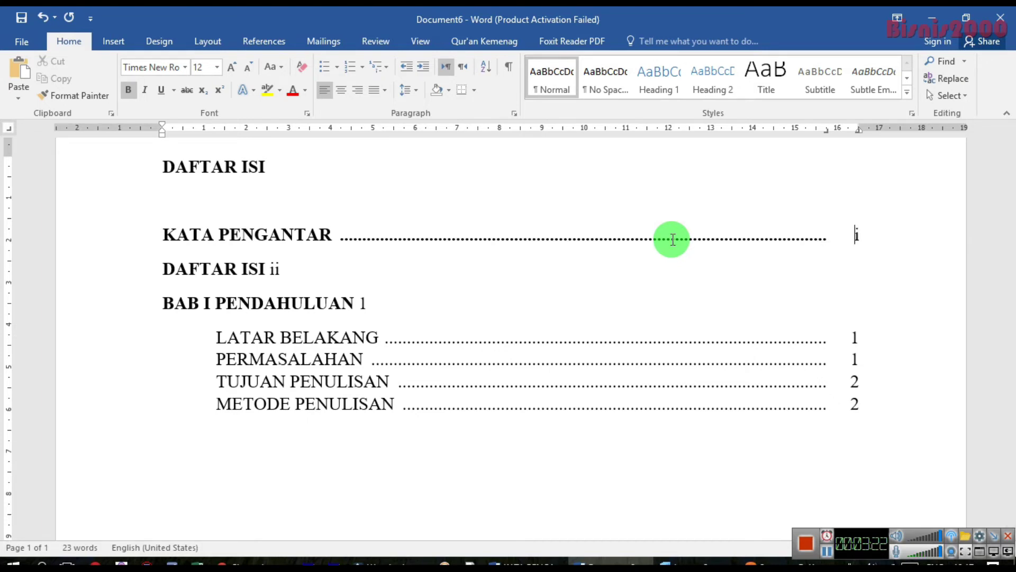
{"action": "left_click", "coordinate": [384, 300]}
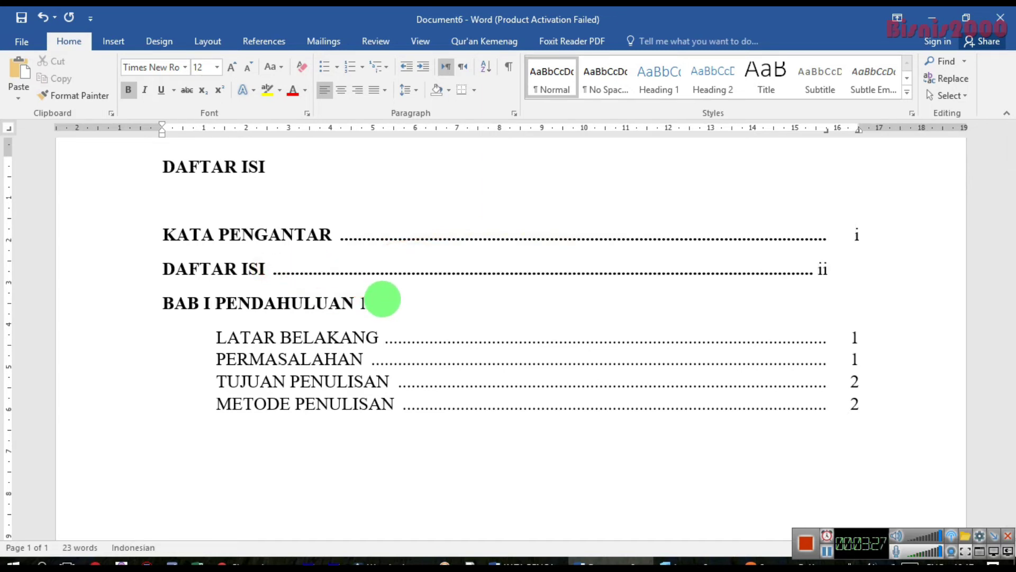
{"action": "key", "text": "Tab"}
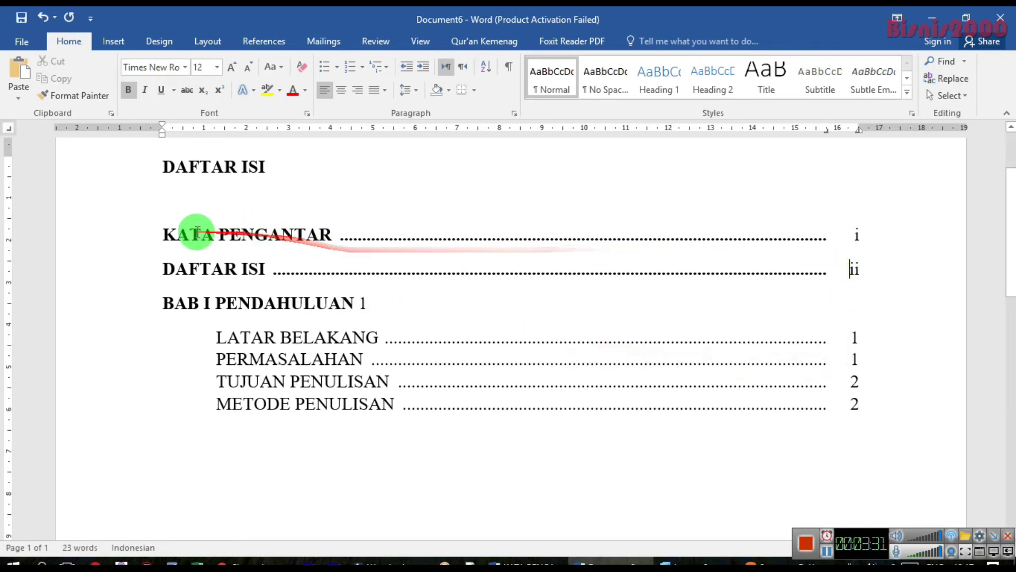
- Place the cursor at the LATAR BELAKANG and PERMASALAHAN page numbers to check them
{"action": "mouse_move", "coordinate": [163, 234]}
{"action": "left_mouse_down"}
{"action": "mouse_move", "coordinate": [862, 332]}
{"action": "mouse_move", "coordinate": [864, 408]}
{"action": "left_mouse_up"}
{"action": "left_click", "coordinate": [853, 341]}
{"action": "type", "text": "11"}
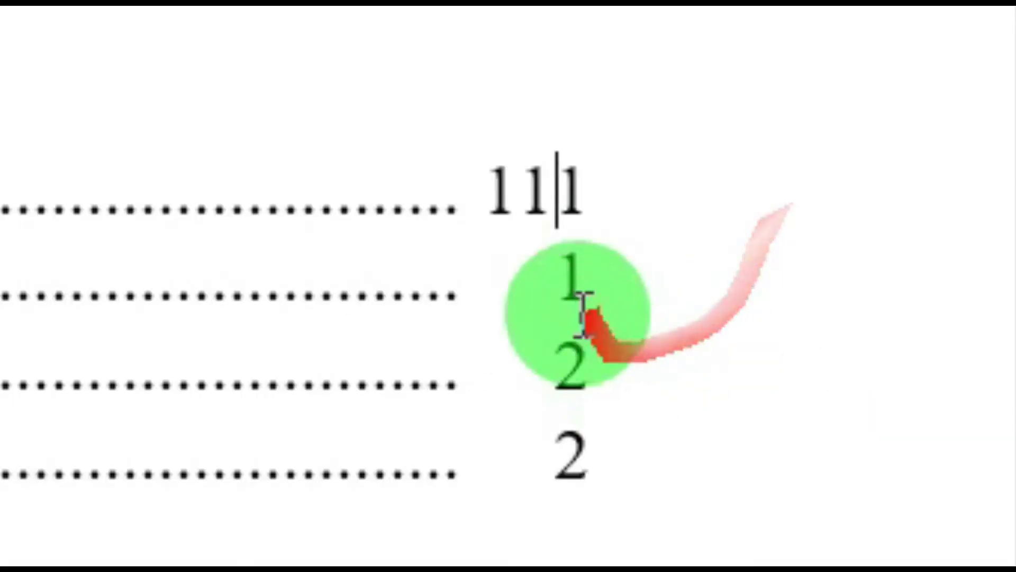
{"action": "double_click", "coordinate": [855, 359]}
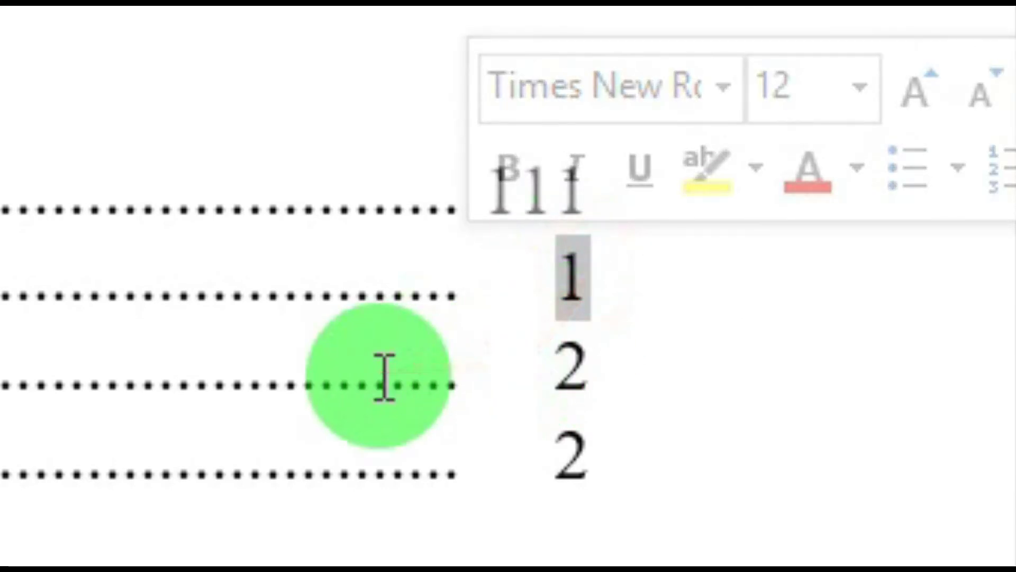
{"action": "left_click", "coordinate": [515, 289]}
{"action": "left_click", "coordinate": [516, 190]}
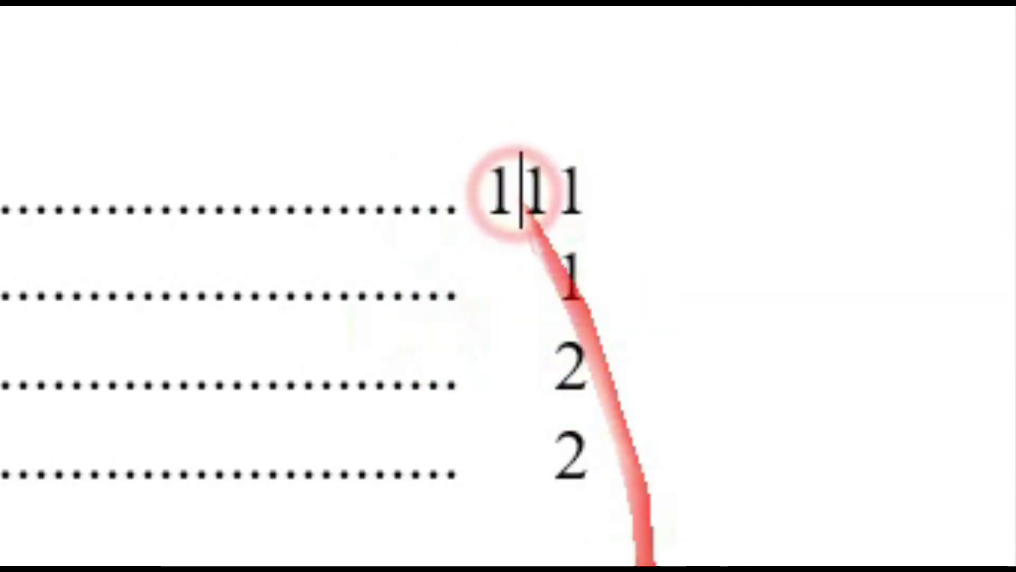
{"action": "left_click", "coordinate": [560, 276]}
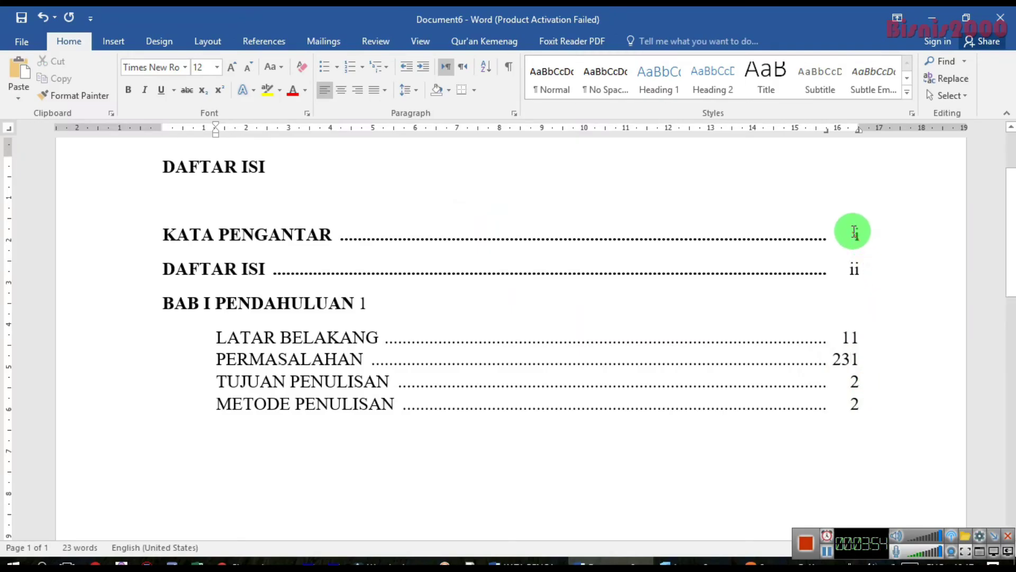
{"action": "mouse_move", "coordinate": [855, 232]}
{"action": "left_mouse_down"}
{"action": "mouse_move", "coordinate": [865, 322]}
{"action": "mouse_move", "coordinate": [858, 266]}
{"action": "left_mouse_up"}
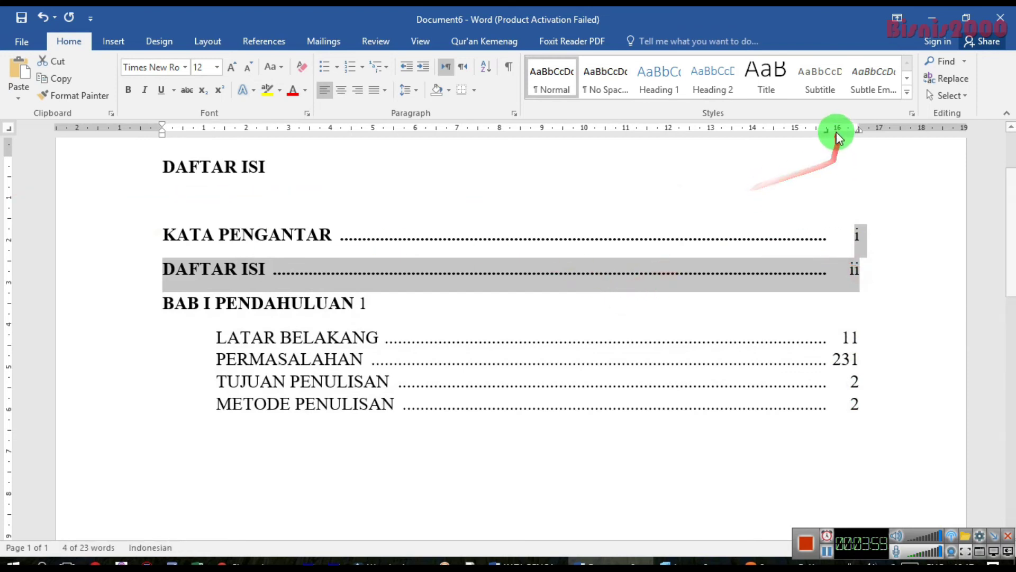